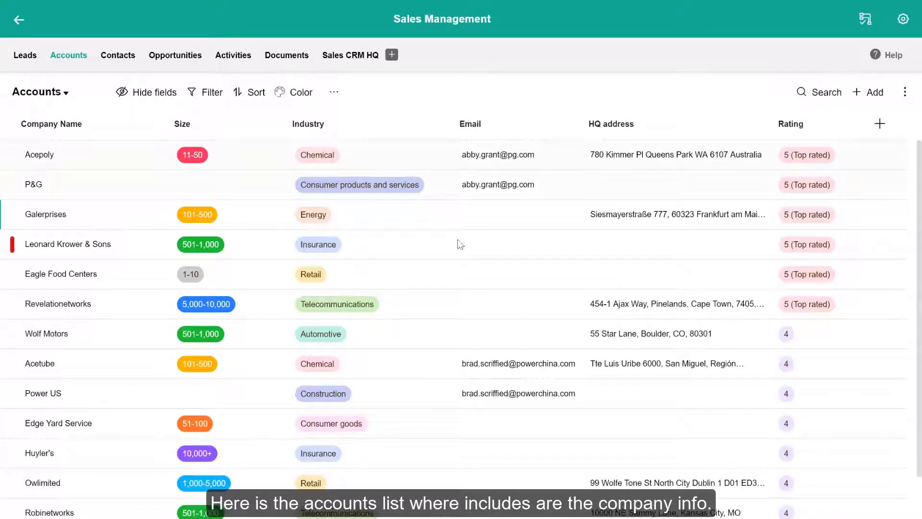
Open the Acetube account record, view the details of its "Galerprises second use case" opportunity, and close the details
left_click(411, 363)
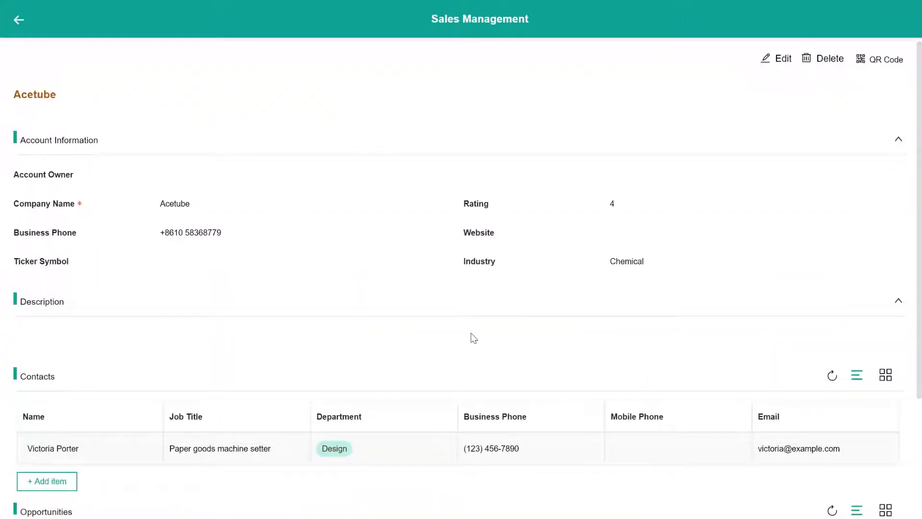
scroll(473, 336, "down", 5)
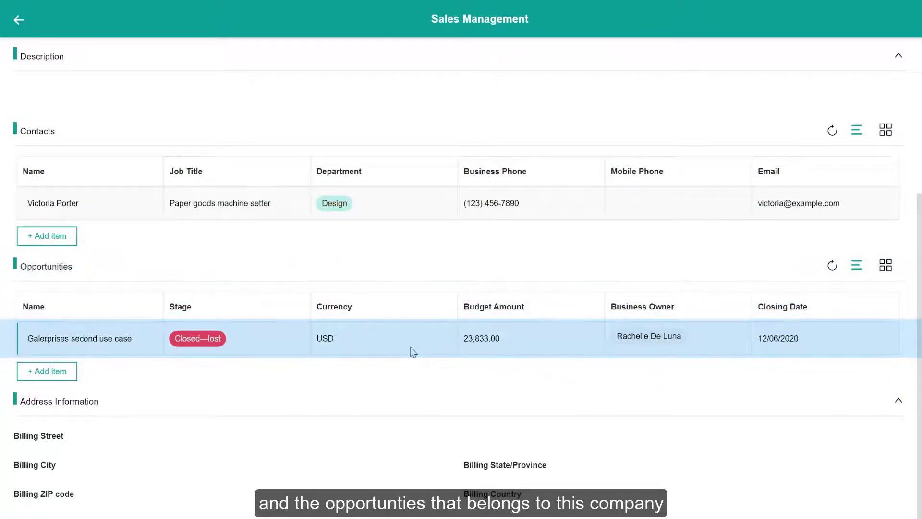
left_click(410, 346)
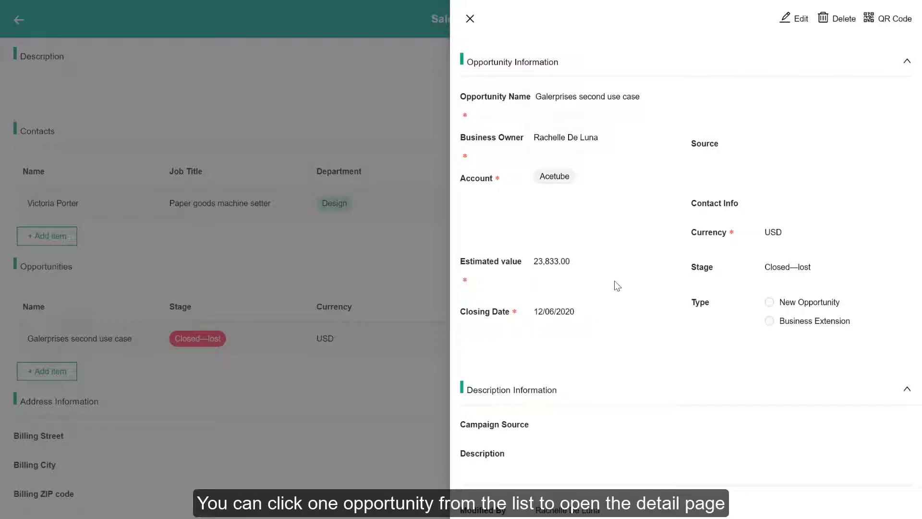
left_click(470, 18)
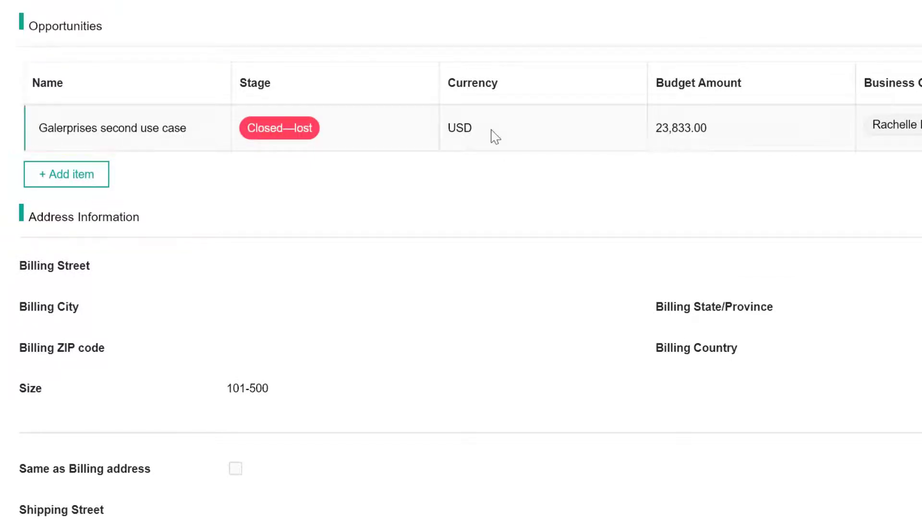
Add the opportunity "Project Management System" to Acetube: source Phone Inquiry, USD 100,000.00, stage Qualification, closing date 30/04/2020, type New Opportunity
left_click(81, 182)
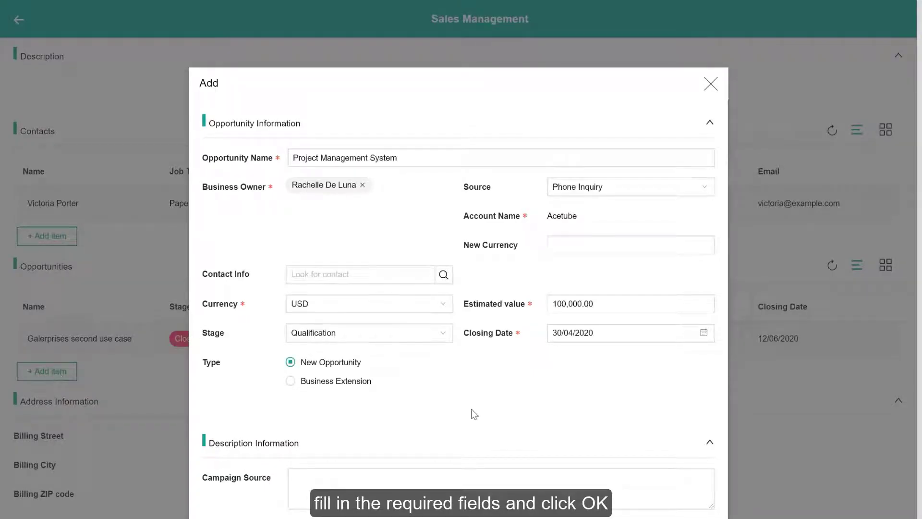
scroll(472, 408, "down", 2)
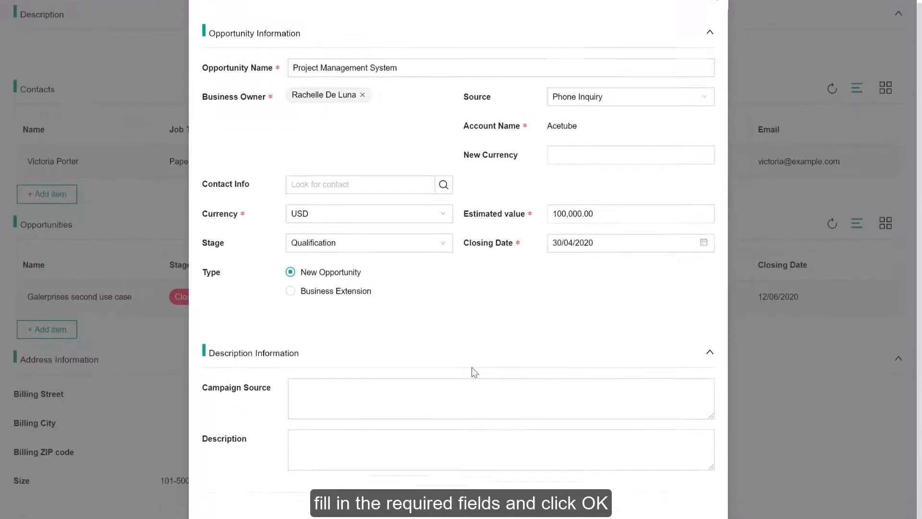
scroll(472, 367, "down", 1)
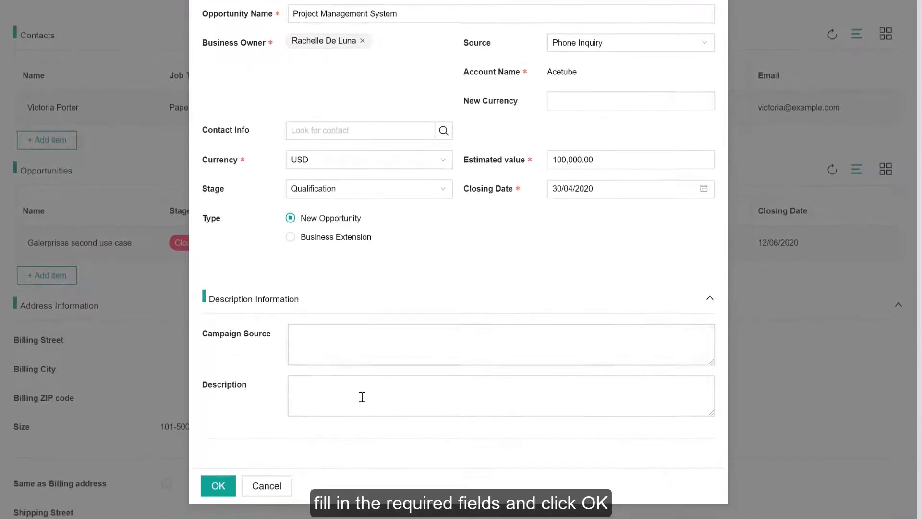
left_click(218, 486)
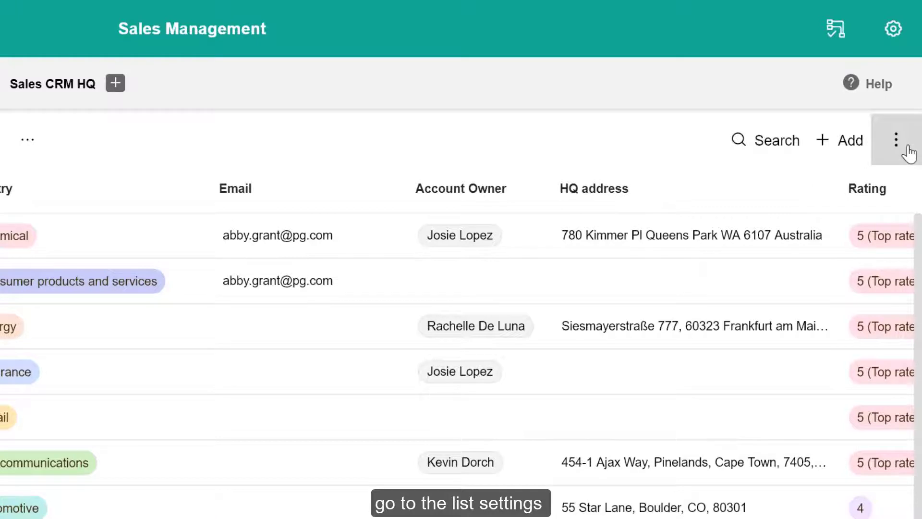
Open the View Page form of the Accounts list for editing in the form designer
left_click(896, 140)
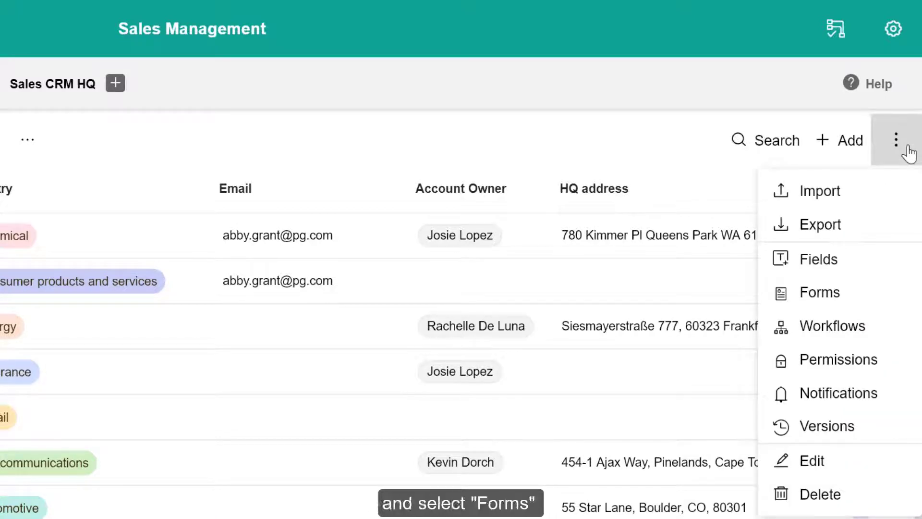
left_click(861, 300)
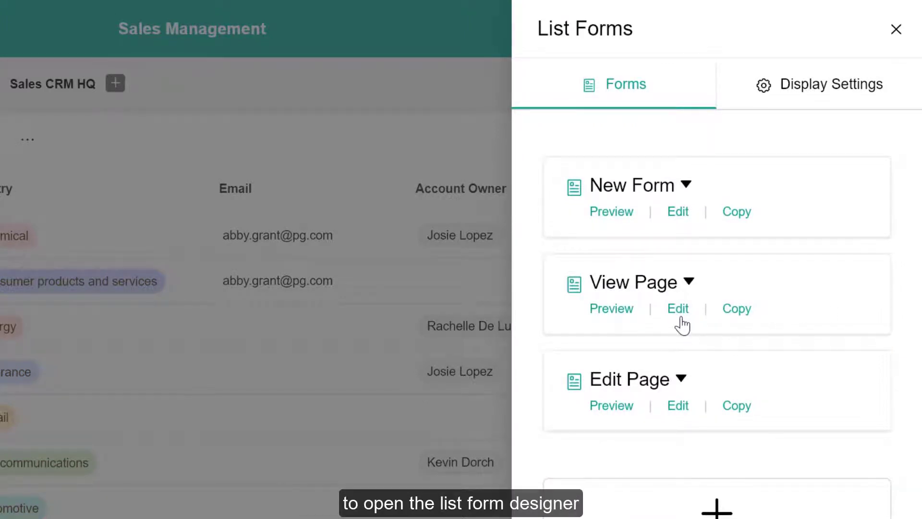
left_click(678, 309)
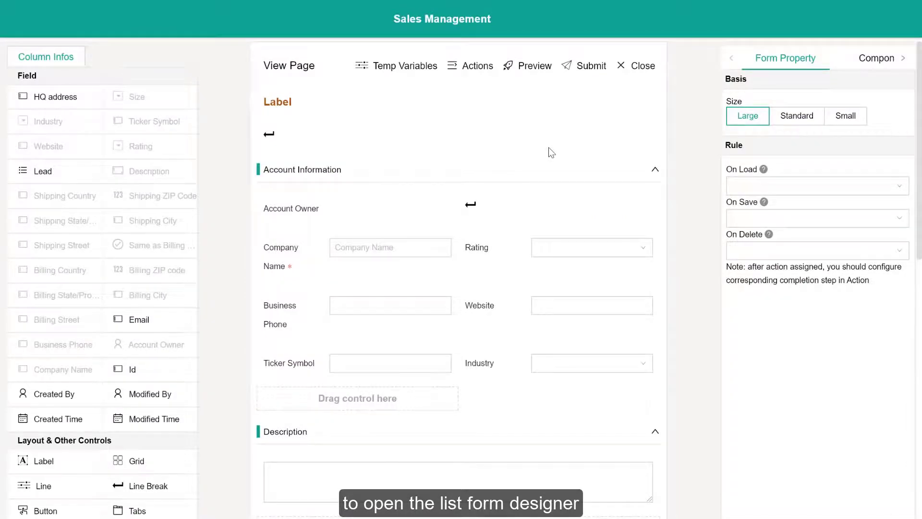
Insert a Content List control above the Address Information section and link it to the Contacts list of the Sales Management application
scroll(506, 166, "down", 10)
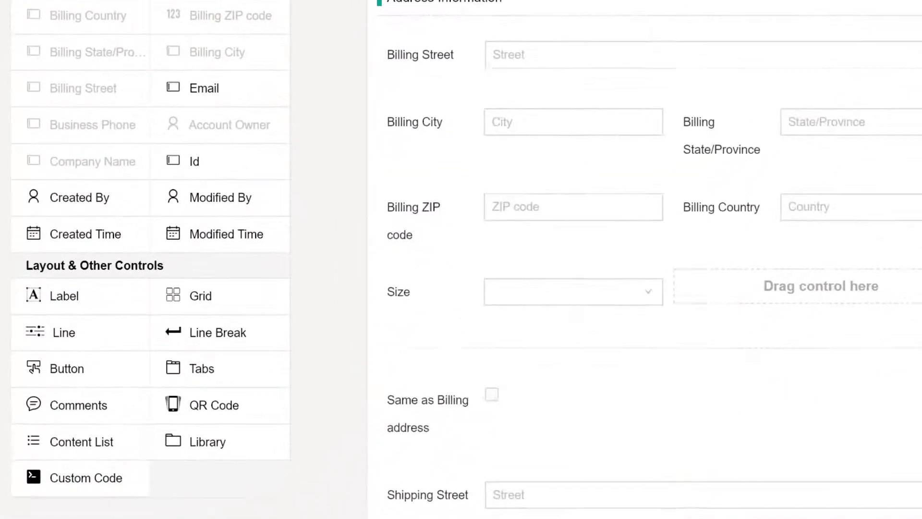
scroll(644, 259, "up", 1)
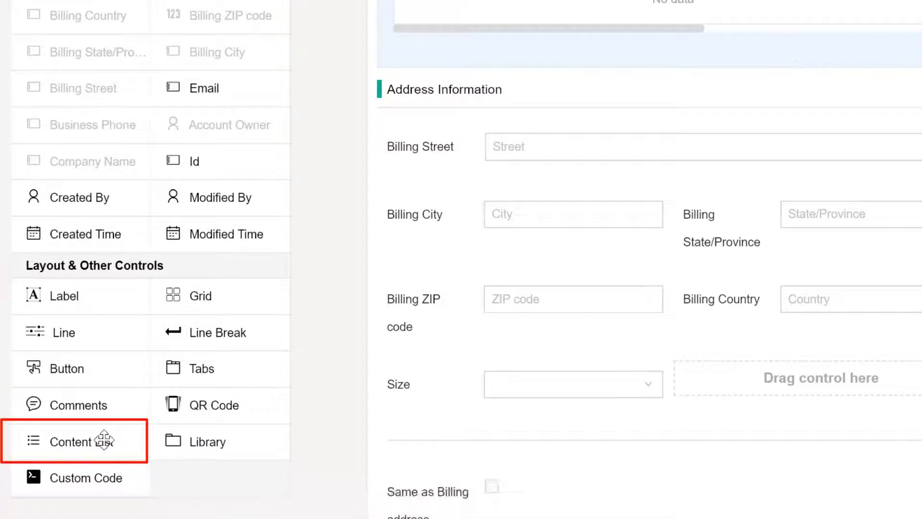
left_click_drag(129, 446, 449, 104)
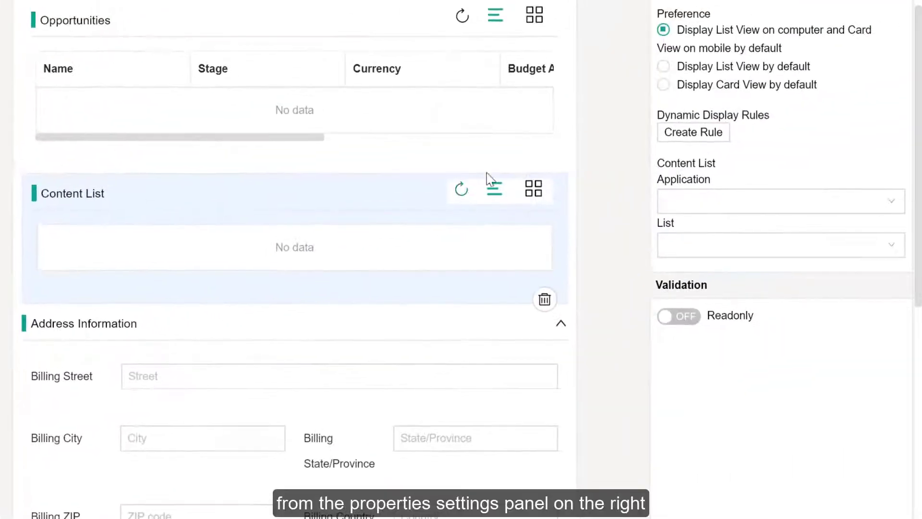
left_click(736, 209)
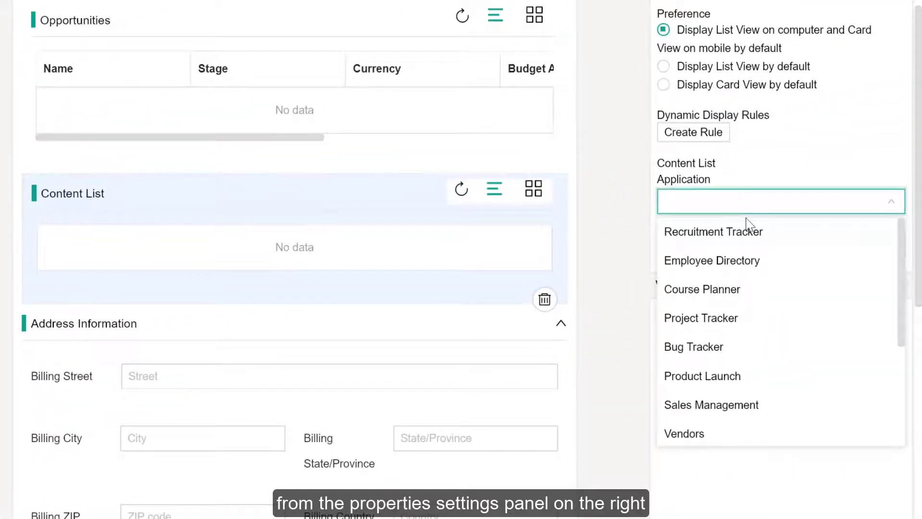
left_click(751, 412)
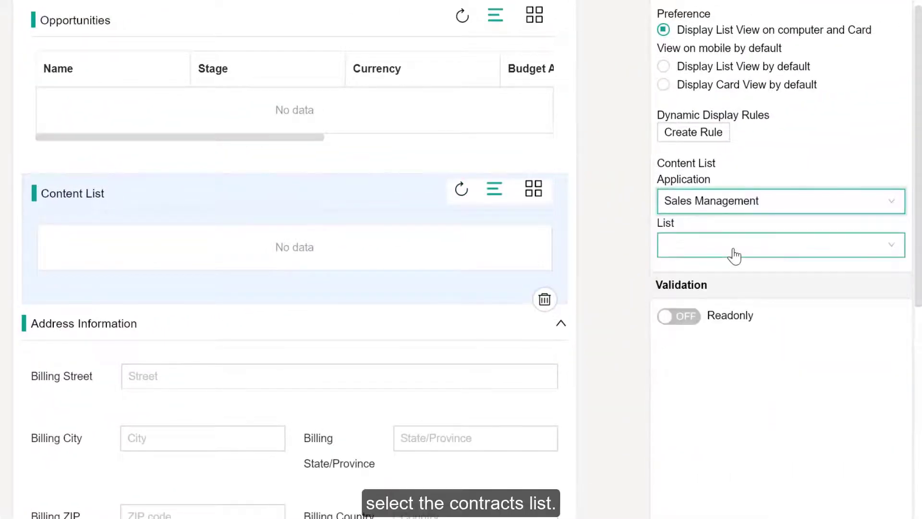
left_click(735, 255)
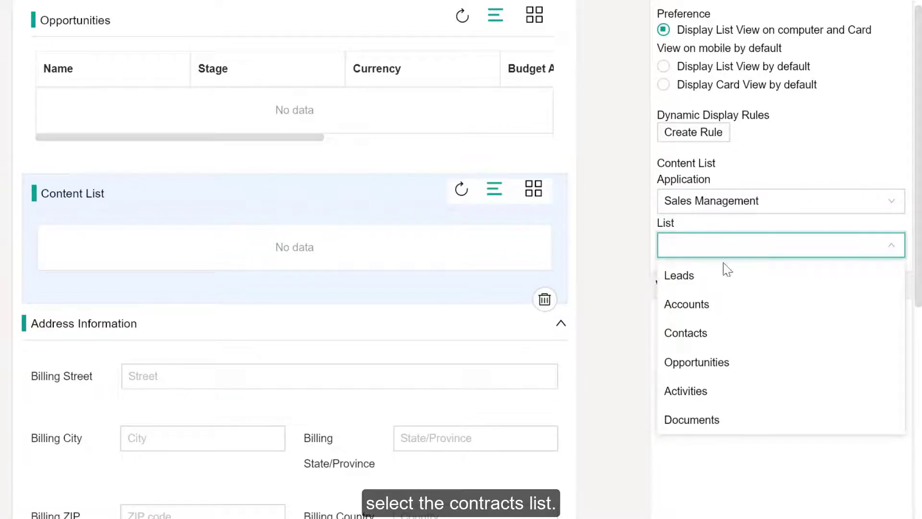
left_click(716, 336)
Choose Name, Job Title, Mobile Phone and Department as the fields displayed in the new content list
scroll(622, 252, "down", 2)
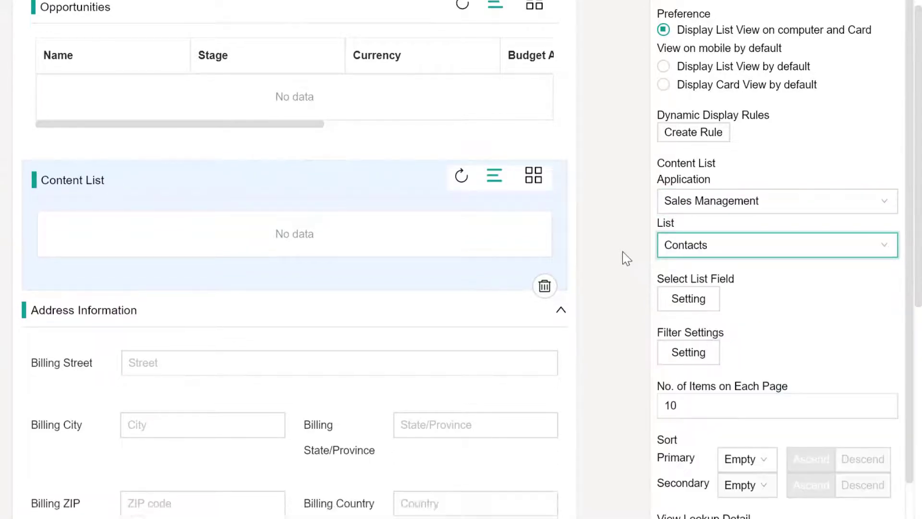
scroll(804, 204, "down", 2)
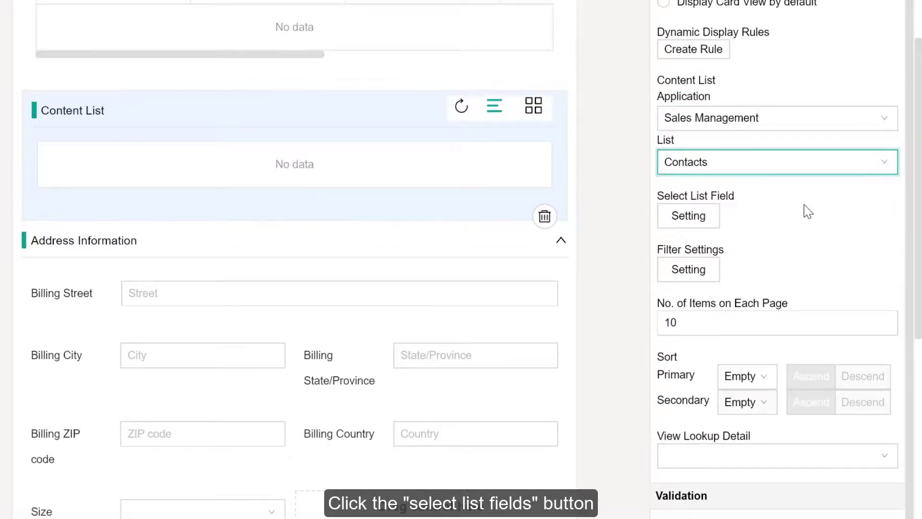
left_click(692, 218)
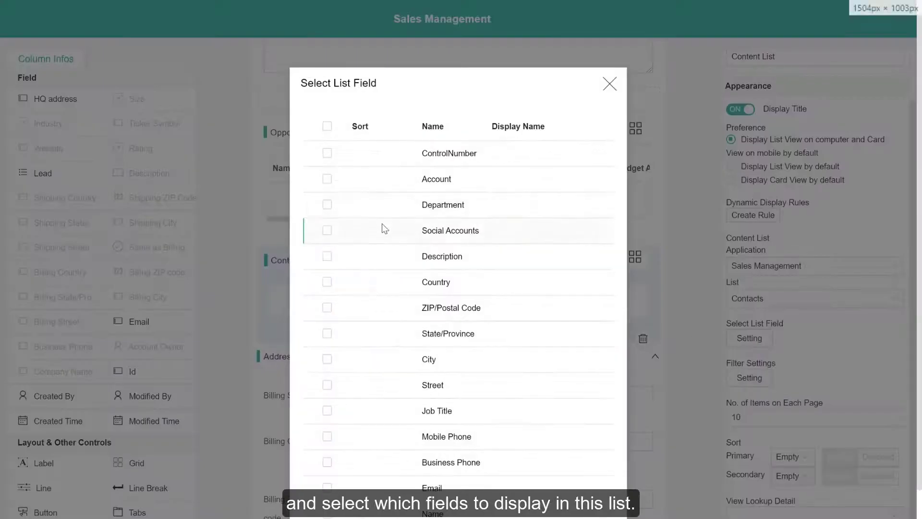
scroll(384, 245, "down", 3)
left_click(329, 391)
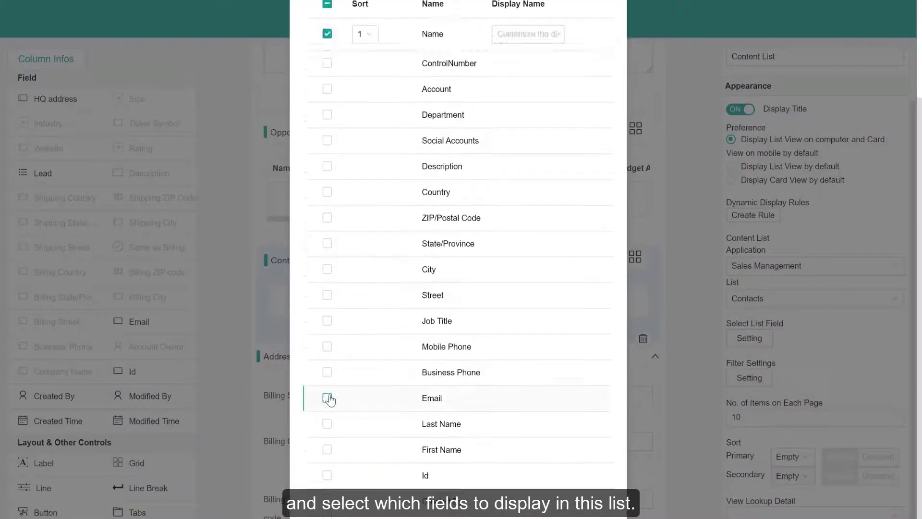
left_click(327, 321)
left_click(327, 353)
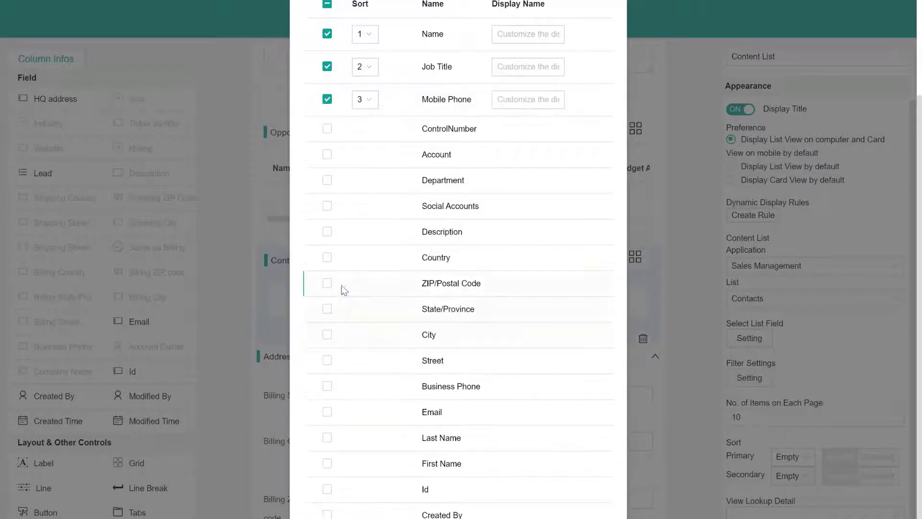
left_click(327, 181)
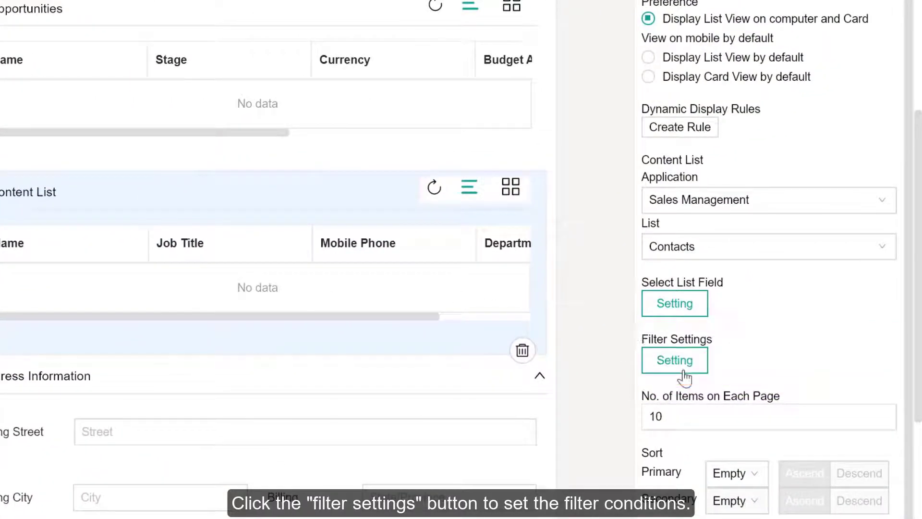
Add a filter condition on the Account field in the content list's filter settings
left_click(682, 371)
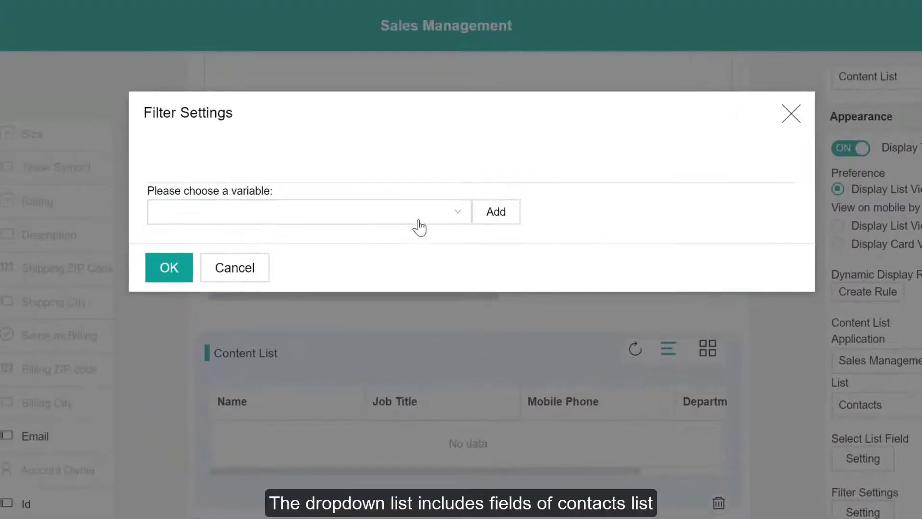
left_click(415, 214)
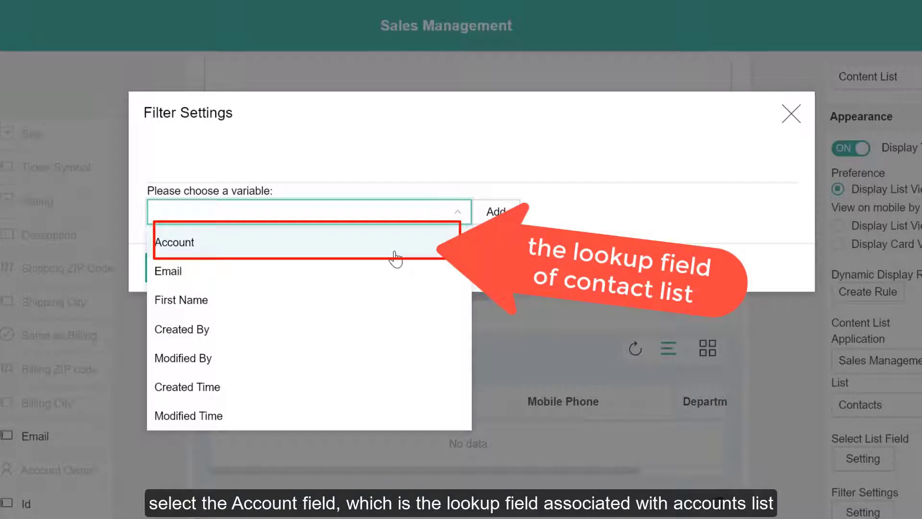
left_click(395, 245)
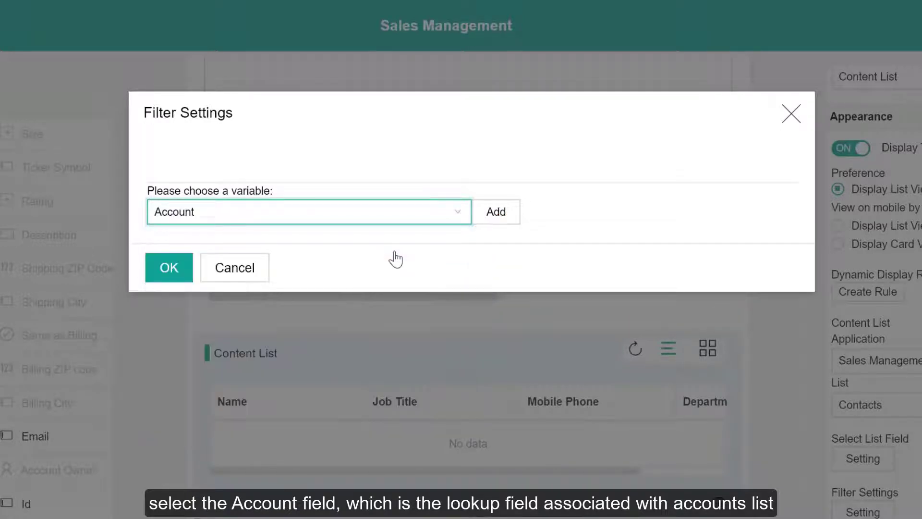
left_click(492, 222)
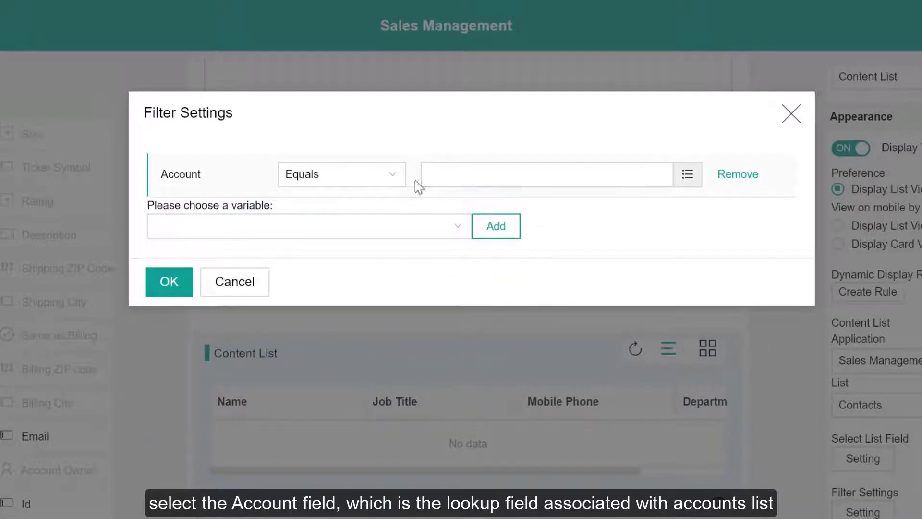
Set the Account filter condition to equal the accounts list's Id field through the expression editor and save the filter settings
left_click(696, 178)
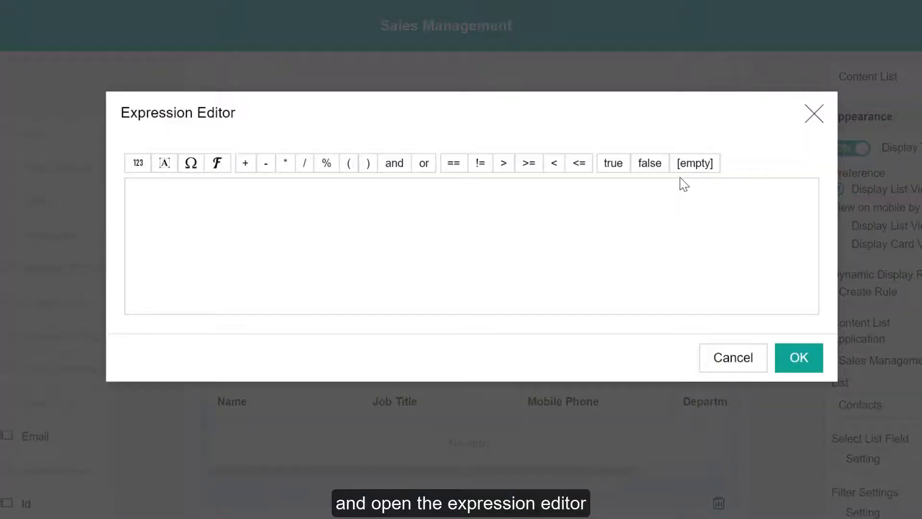
left_click(199, 167)
left_click(126, 240)
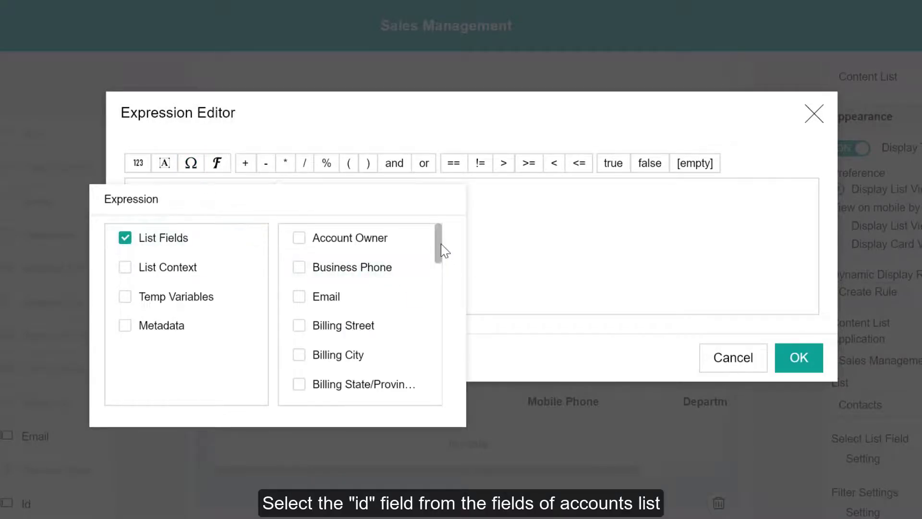
left_click_drag(439, 246, 440, 388)
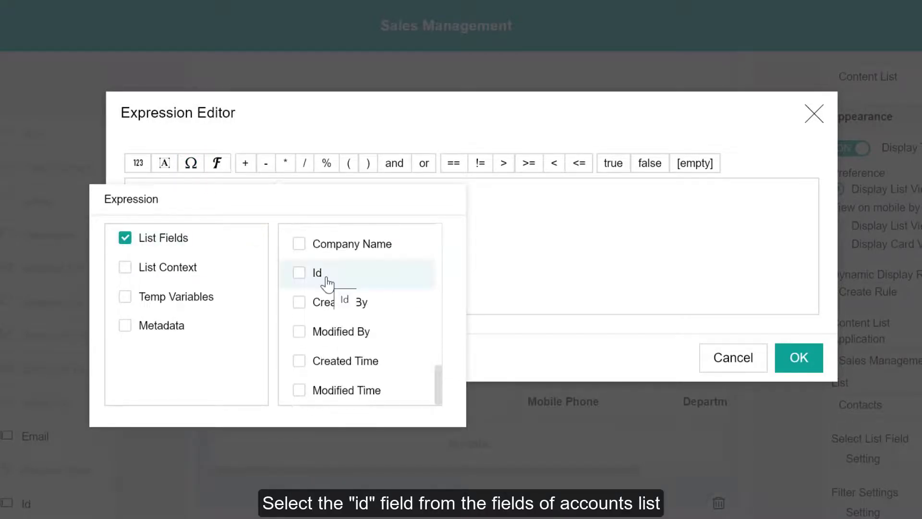
left_click(299, 272)
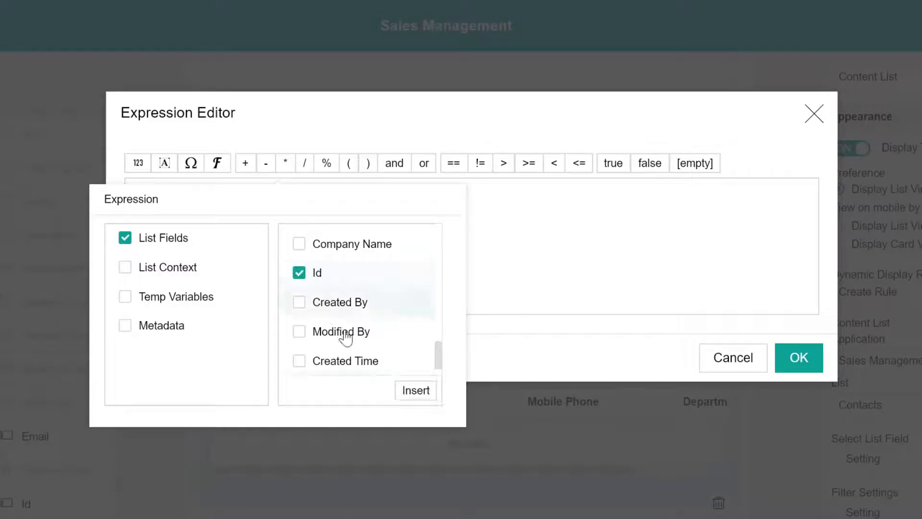
left_click(415, 389)
left_click(812, 363)
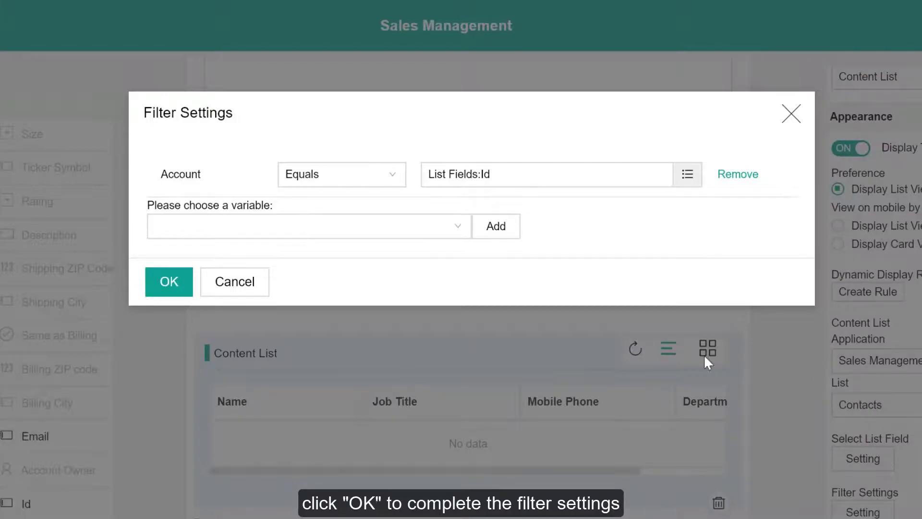
left_click(169, 283)
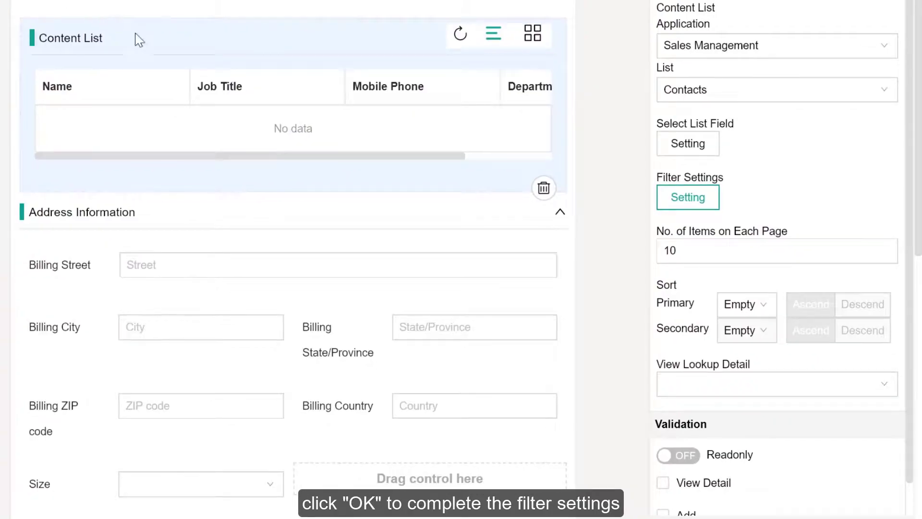
Enable the View Detail and Add options in the content list's validation settings
scroll(619, 65, "down", 3)
scroll(750, 127, "down", 1)
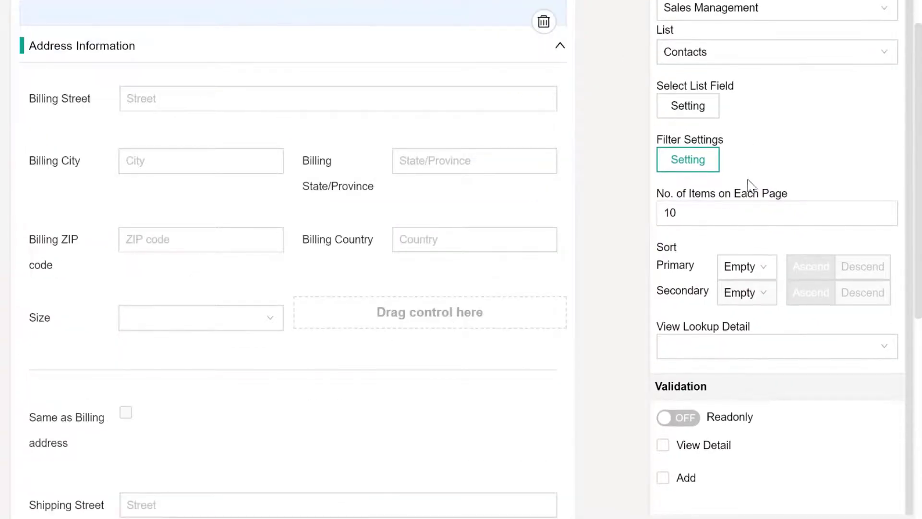
left_click(770, 426)
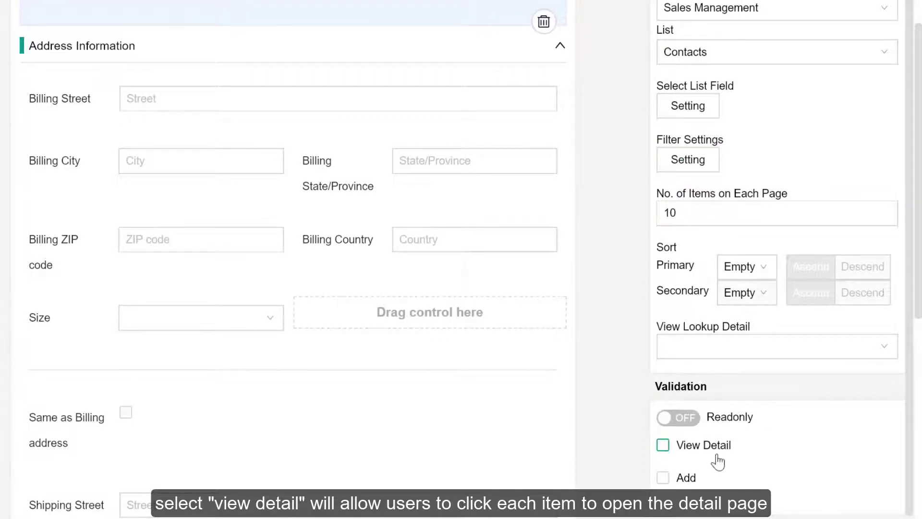
left_click(663, 445)
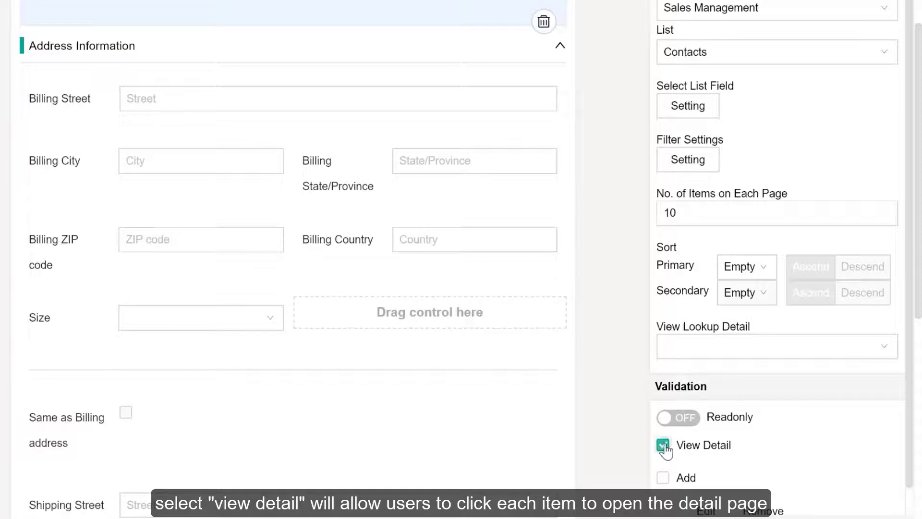
scroll(794, 437, "down", 1)
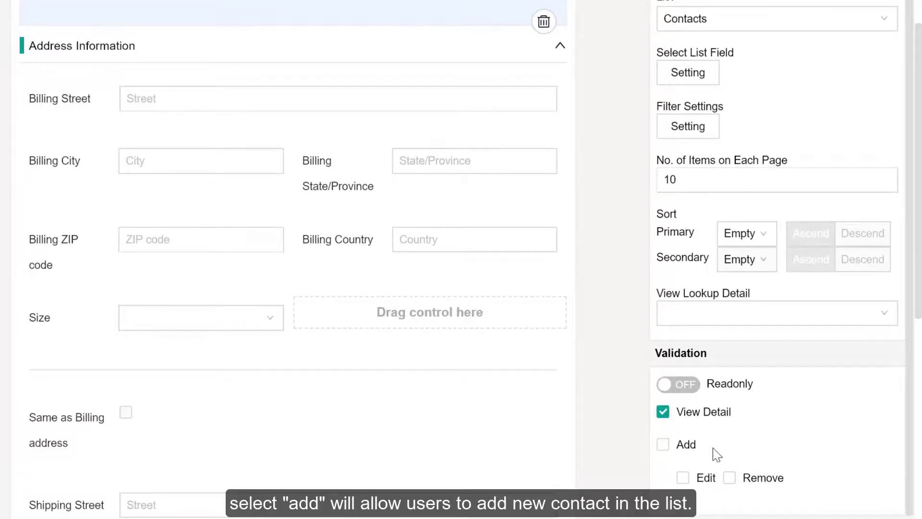
left_click(663, 445)
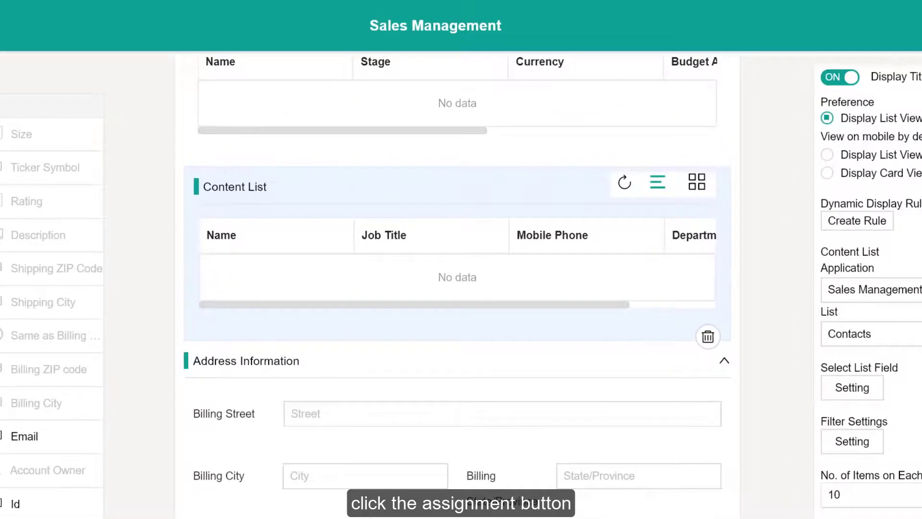
Add an assignment that sets the contact's Account field equal to List Fields:Id and save it
left_click(728, 454)
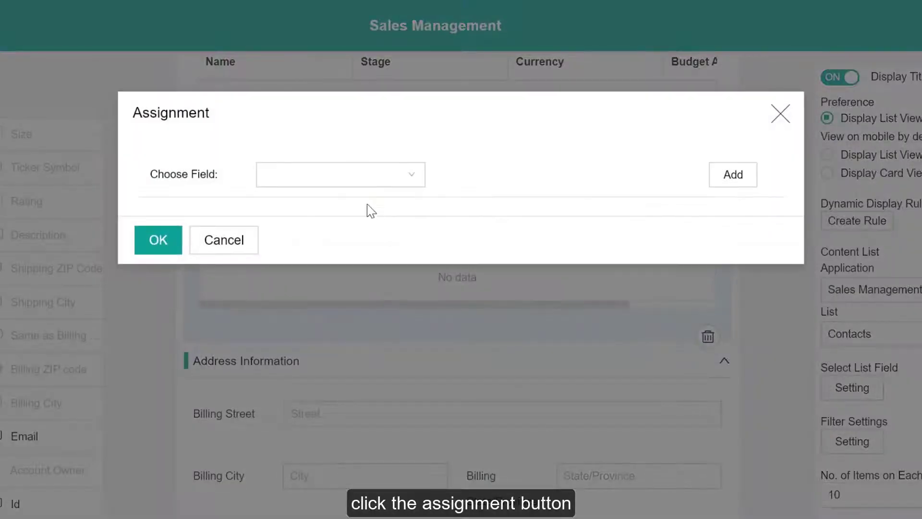
left_click(360, 187)
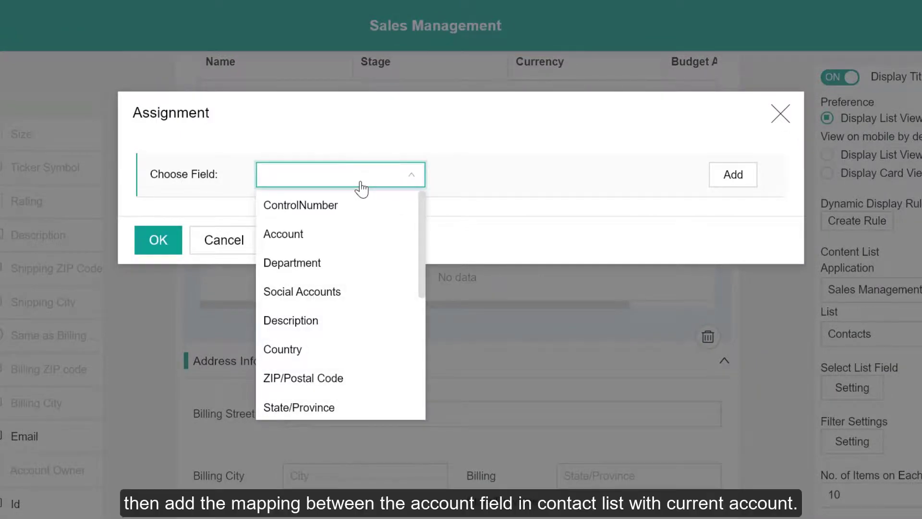
mouse_move(421, 243)
left_mouse_down()
mouse_move(420, 293)
mouse_move(416, 229)
left_mouse_up()
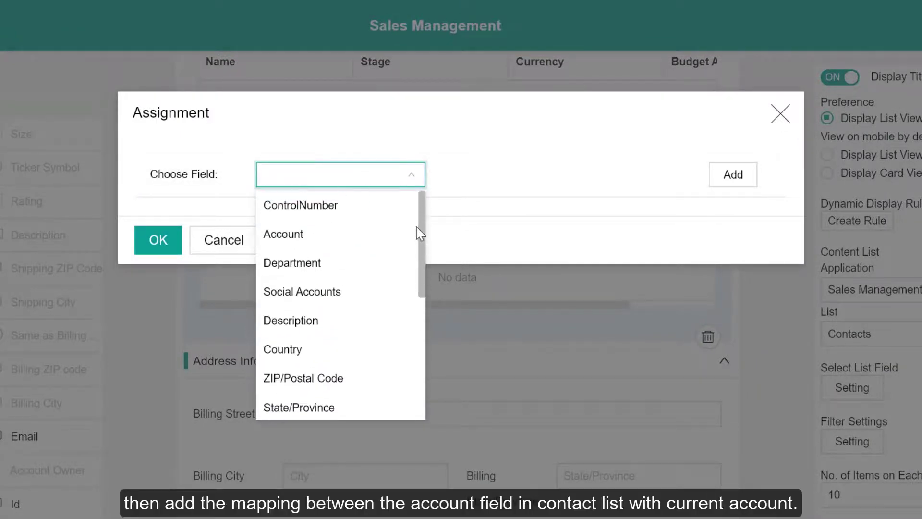
left_click(299, 235)
left_click(725, 181)
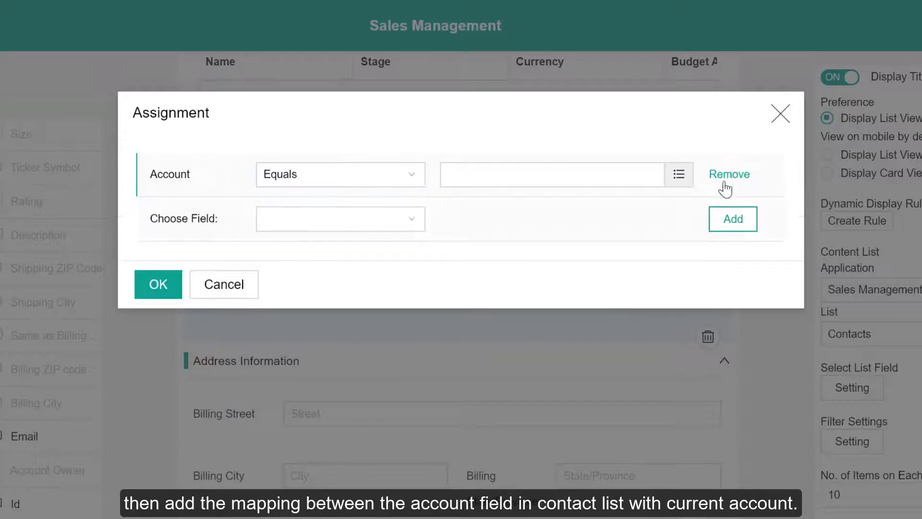
left_click(595, 181)
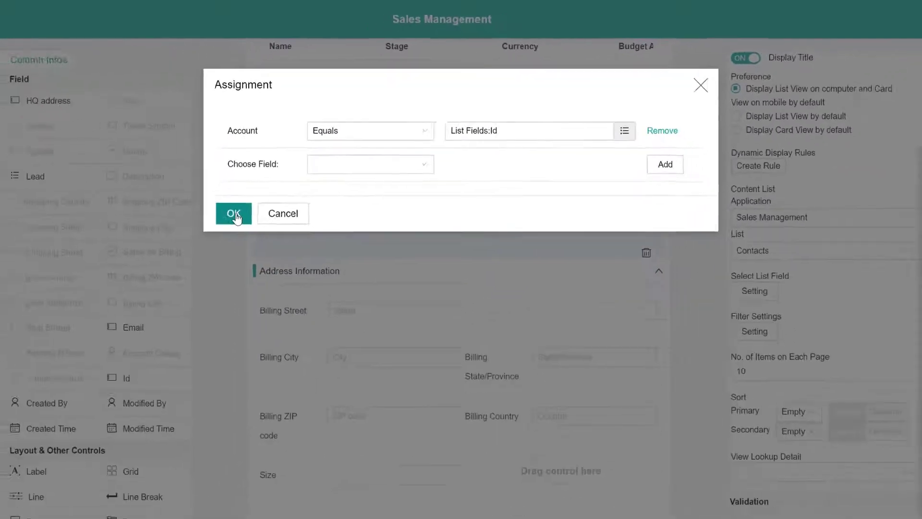
left_click(234, 213)
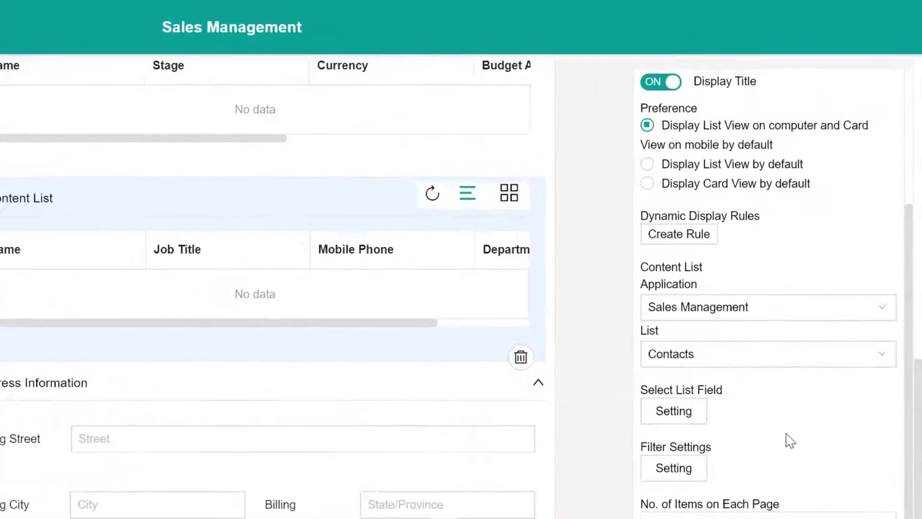
Rename the content list control's label as New Contacts Part
scroll(833, 308, "up", 3)
left_click(706, 182)
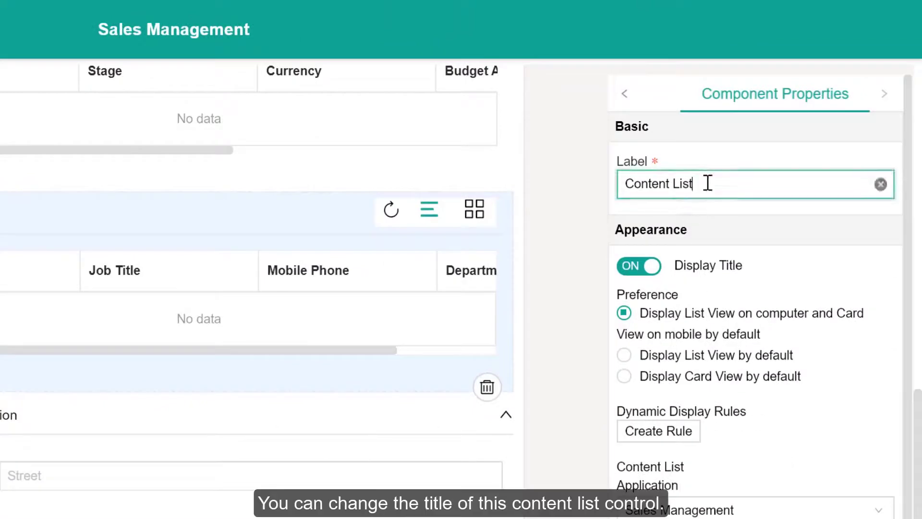
left_click_drag(706, 181, 600, 186)
type("New")
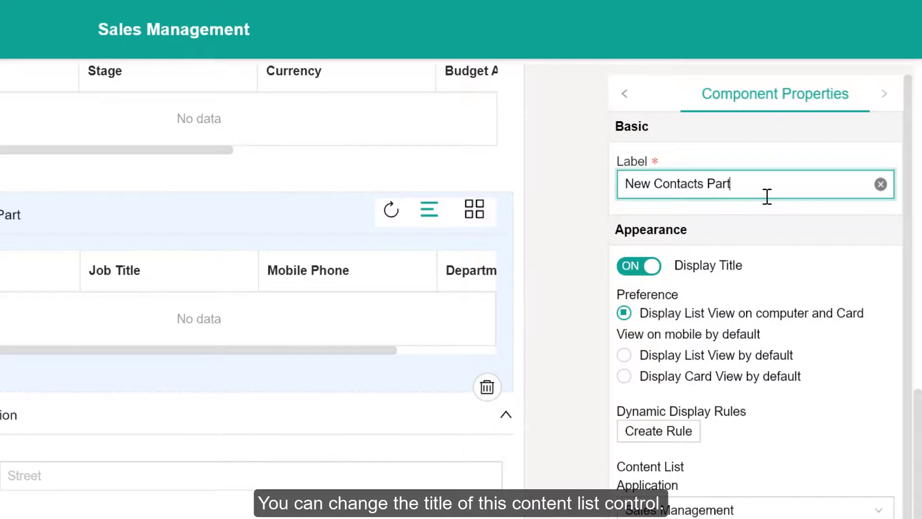
Submit the View Page form and close the list forms settings to return to the Accounts list
scroll(587, 298, "up", 3)
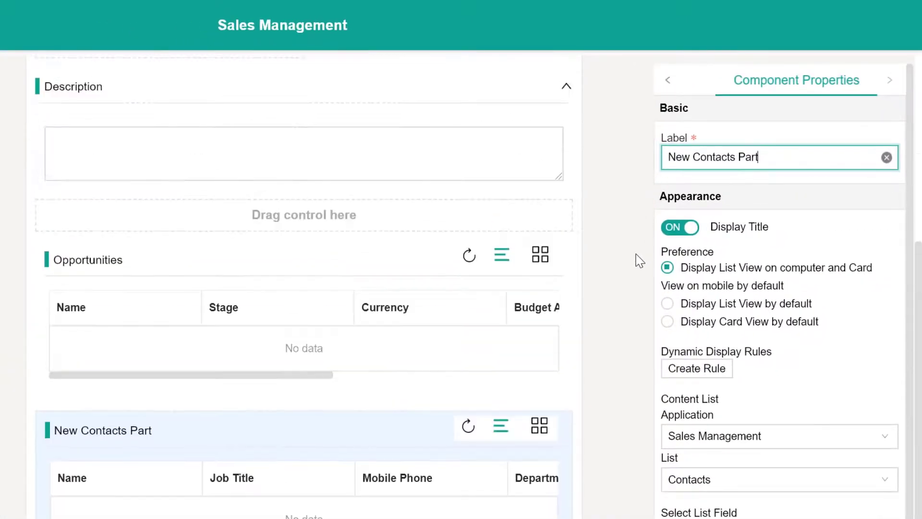
scroll(640, 261, "up", 6)
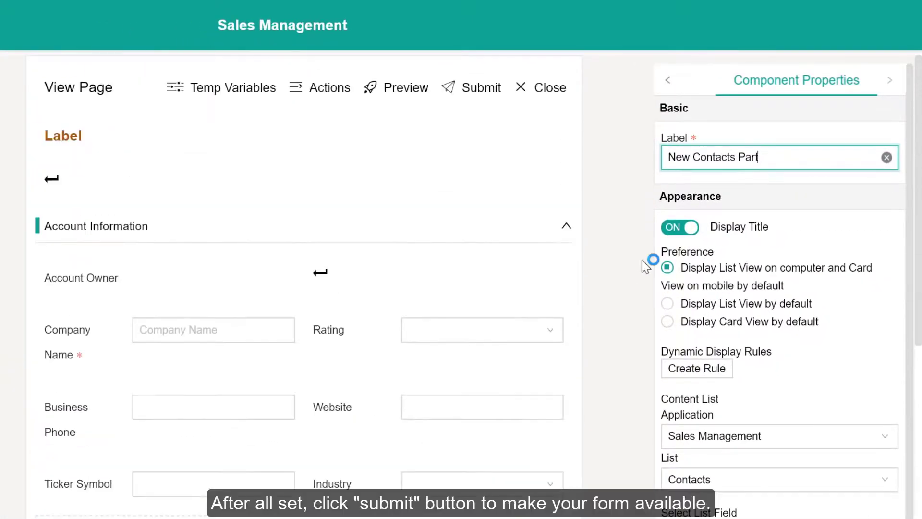
left_click(468, 99)
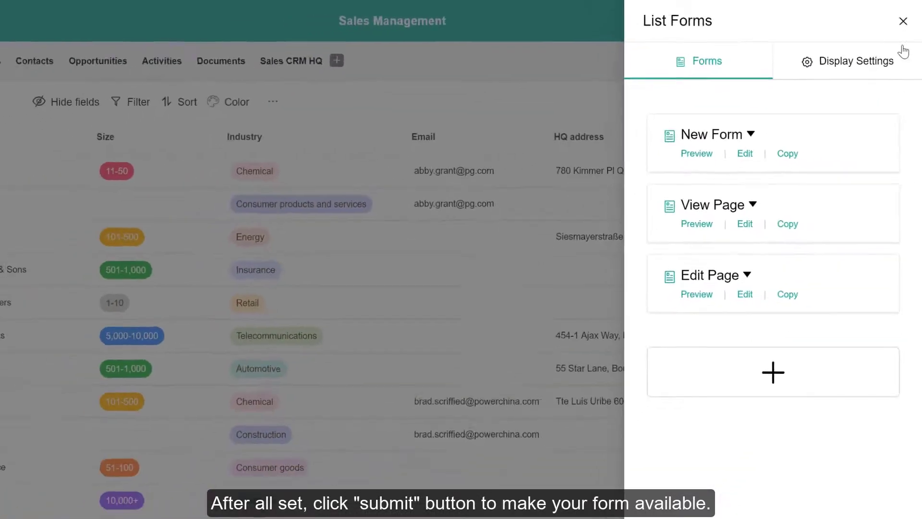
left_click(902, 22)
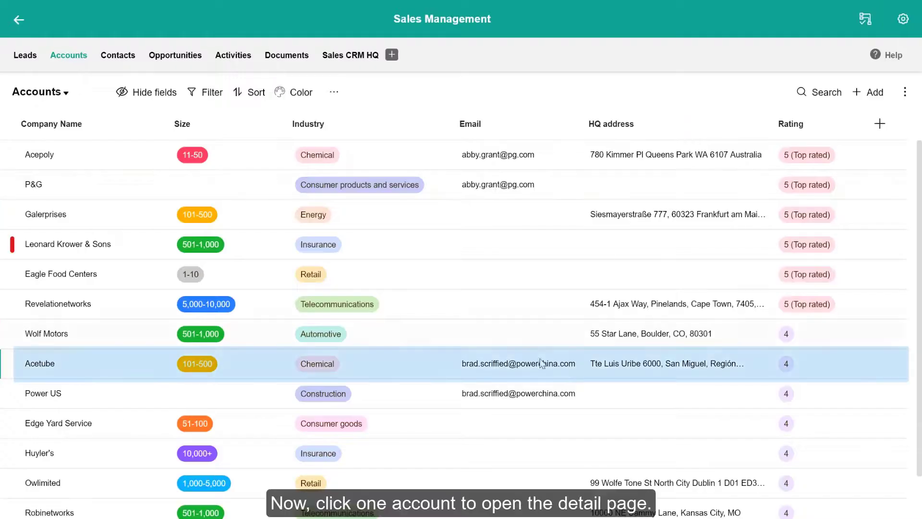
Open the Acetube account's detail page and examine its New Contacts Part list
left_click(541, 363)
scroll(481, 348, "down", 1)
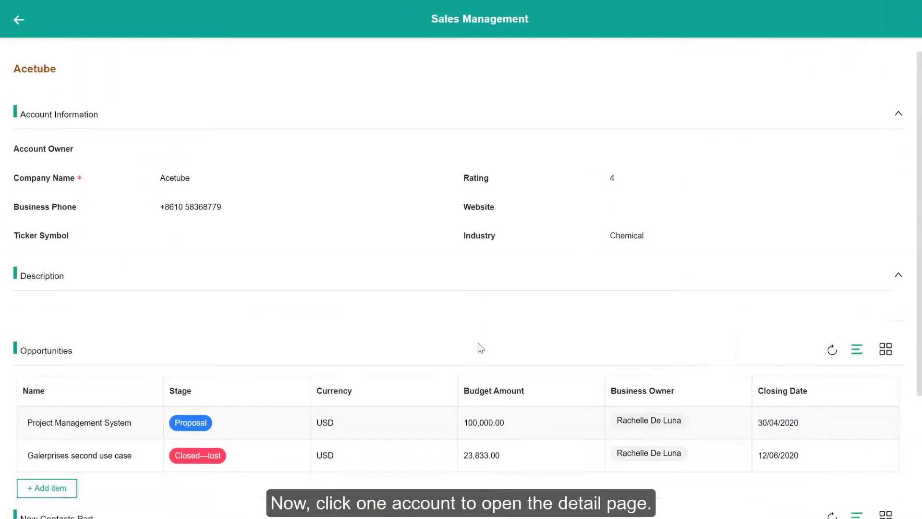
scroll(480, 348, "down", 5)
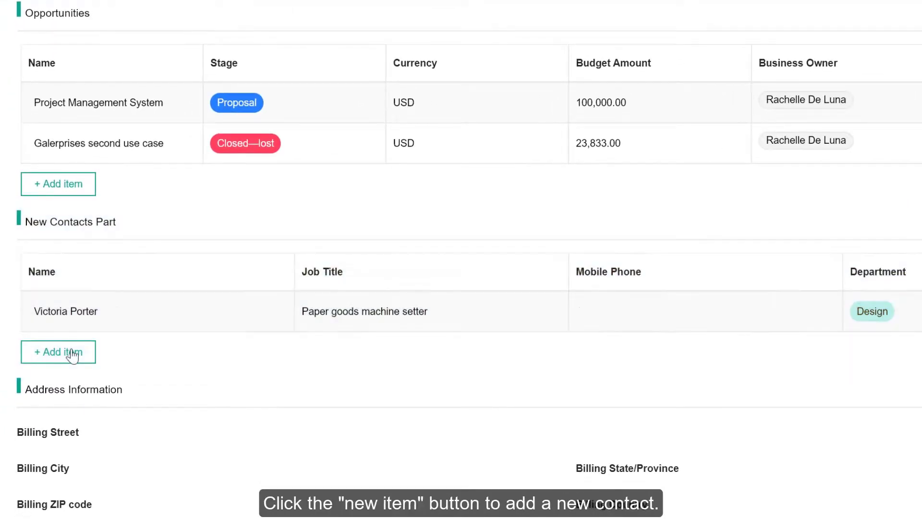
Open the form for adding a contact from New Contacts Part, check its Account field, and return to the account page
left_click(81, 352)
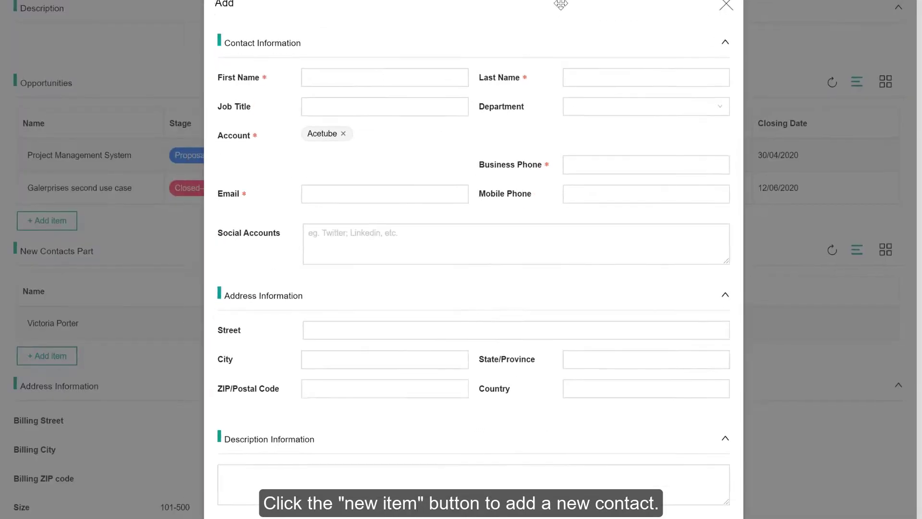
left_click_drag(561, 4, 561, 3)
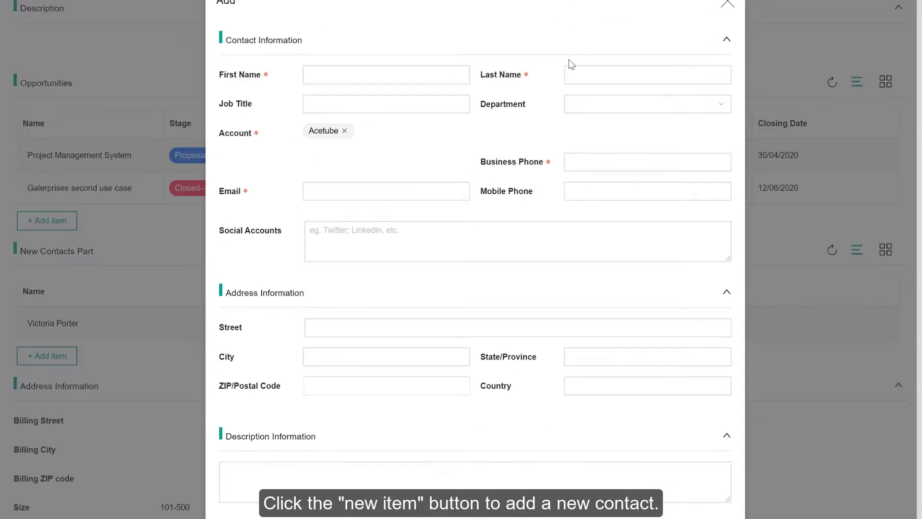
scroll(569, 59, "down", 1)
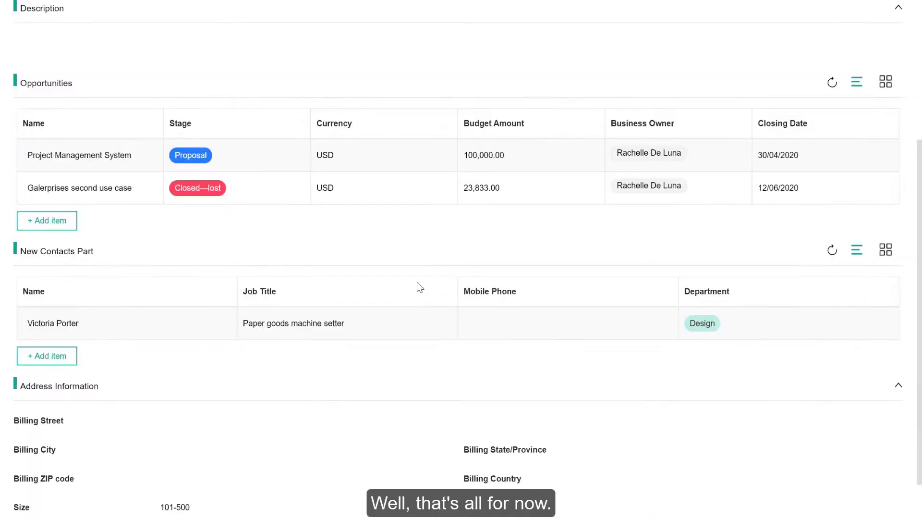
scroll(410, 298, "up", 5)
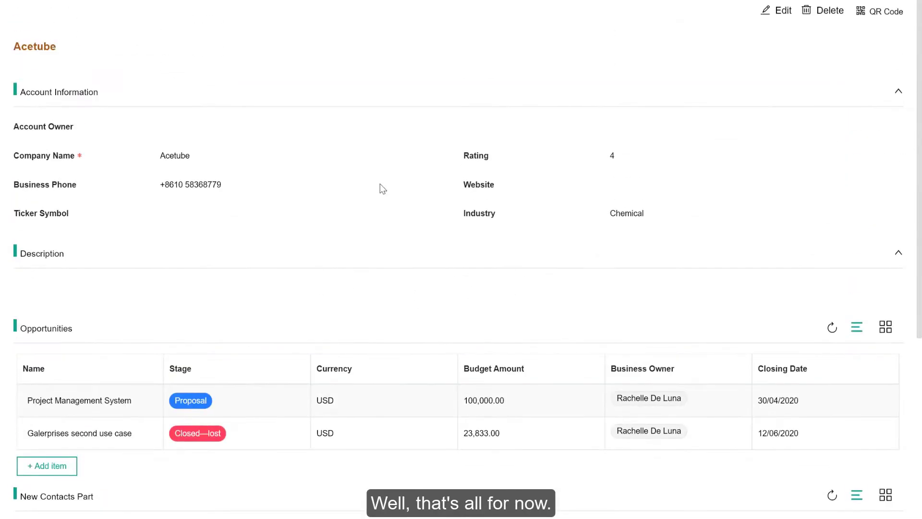